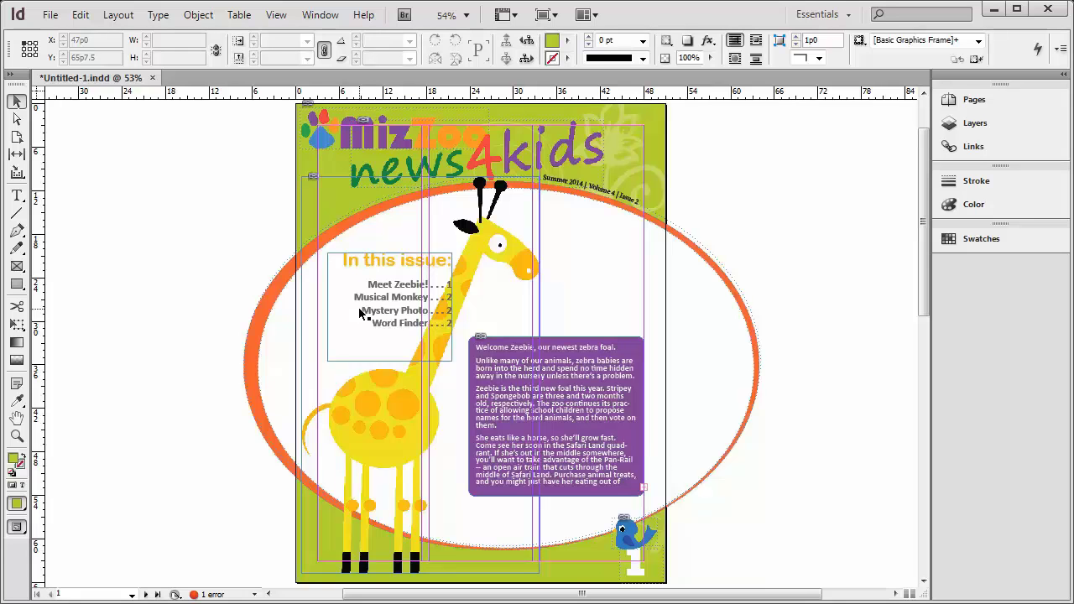
# - Zoom in on the "In this issue:" contents list, then display the Text Wrap controls and dock them below Swatches
pyautogui.hotkey('ctrl', 'shift', 'space')
pyautogui.moveTo(281, 201); pyautogui.dragTo(537, 408)
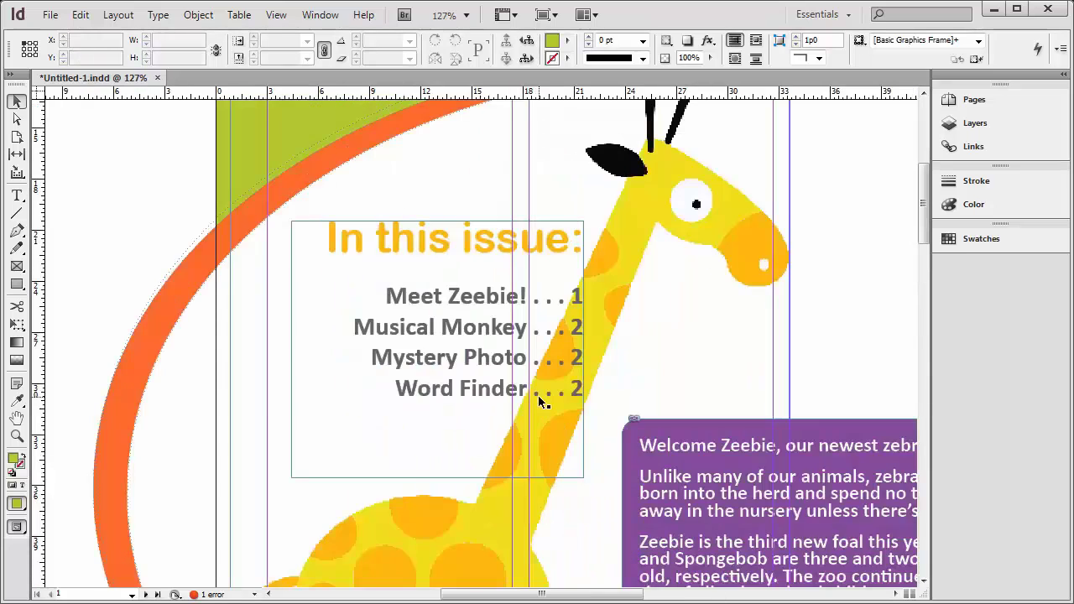
pyautogui.click(539, 397)
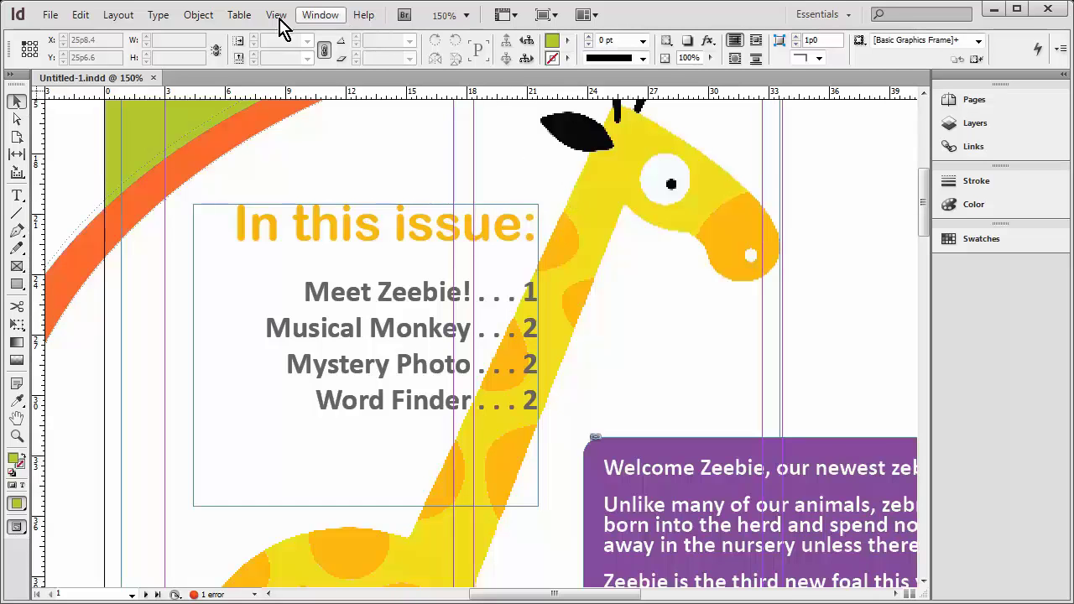
pyautogui.click(322, 19)
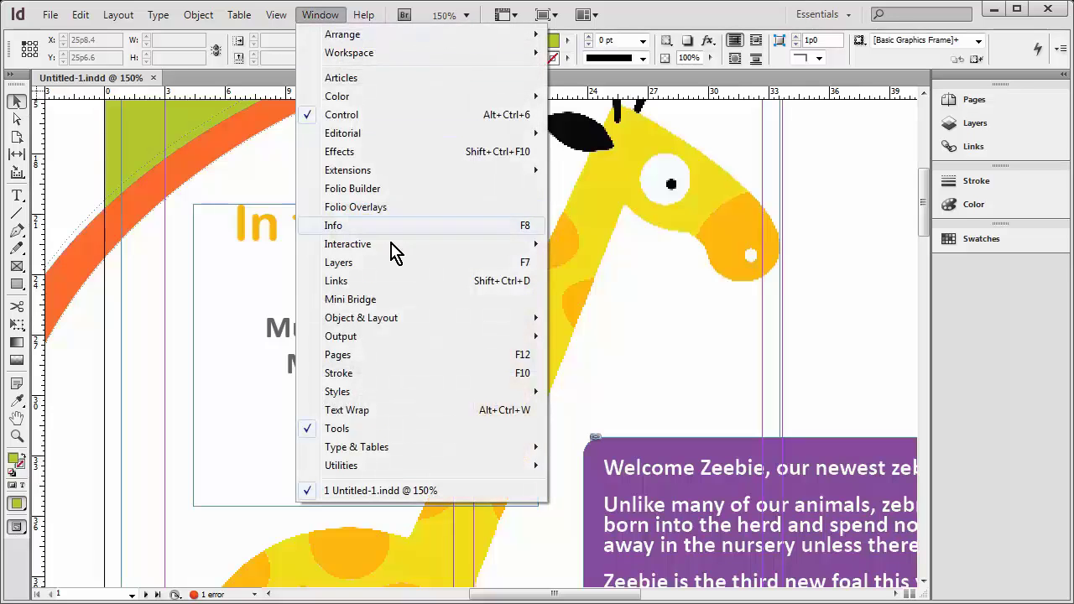
pyautogui.click(370, 411)
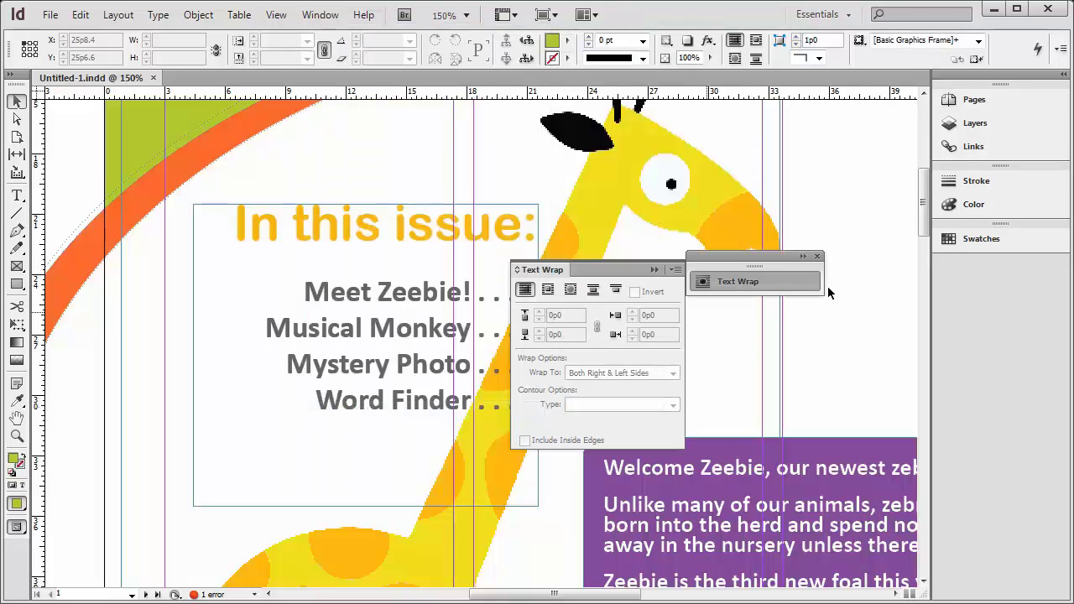
pyautogui.moveTo(608, 279); pyautogui.dragTo(985, 288)
pyautogui.click(993, 281)
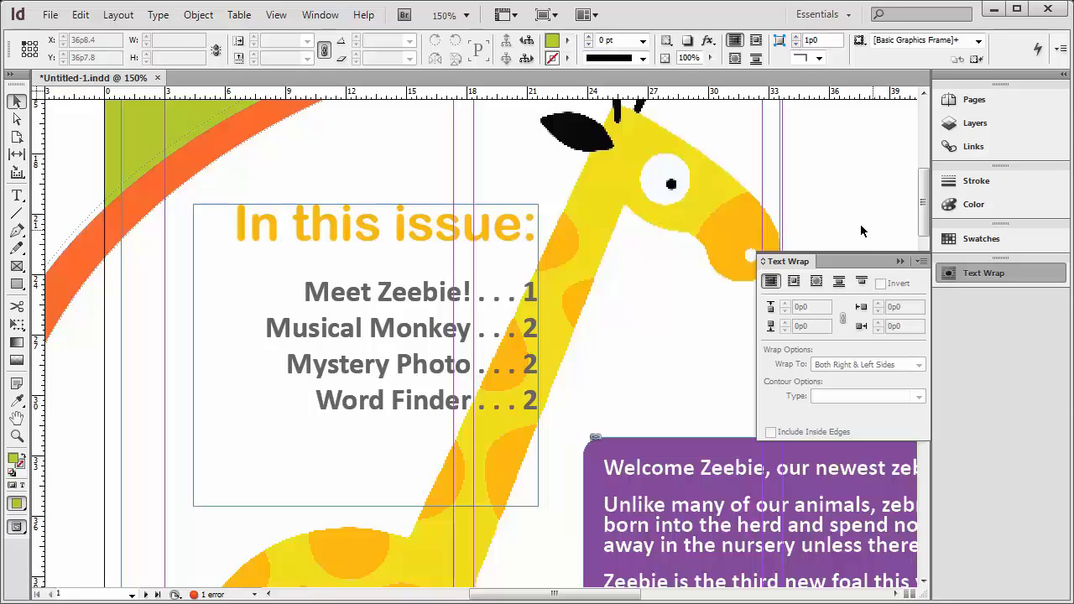
# - Wrap the contents text around the giraffe's object shape, trying Detect Edges and then using Alpha Channel as the contour type
pyautogui.click(709, 186)
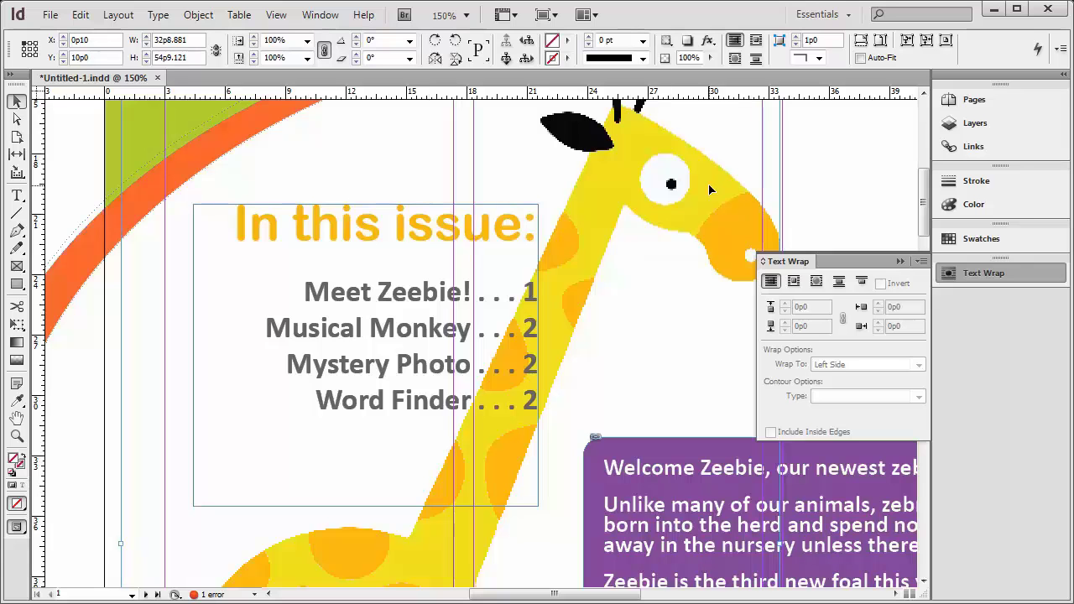
pyautogui.click(817, 283)
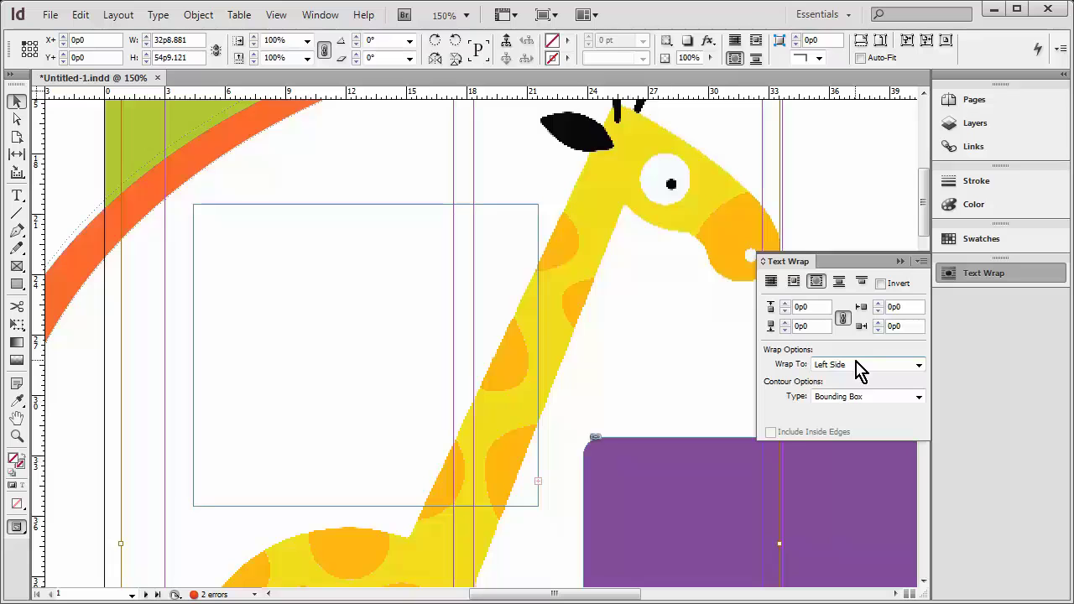
pyautogui.click(919, 397)
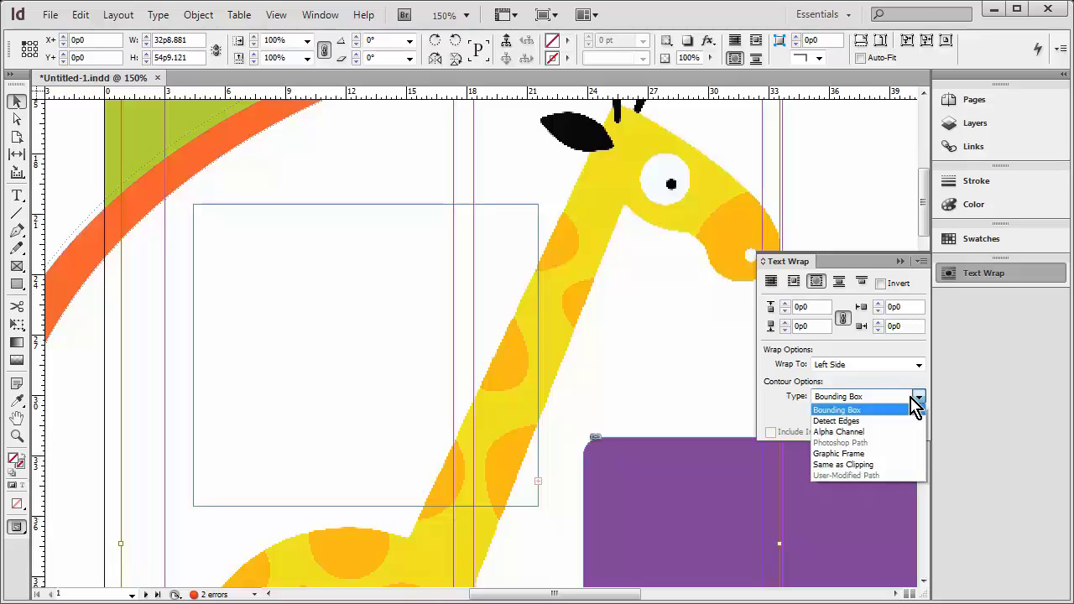
pyautogui.click(839, 422)
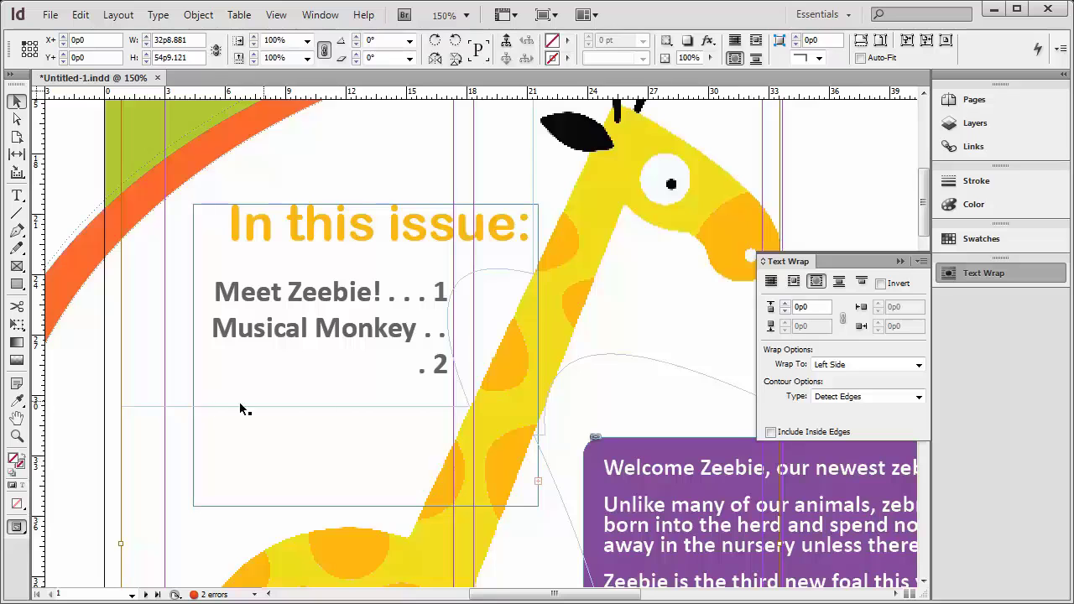
pyautogui.click(920, 398)
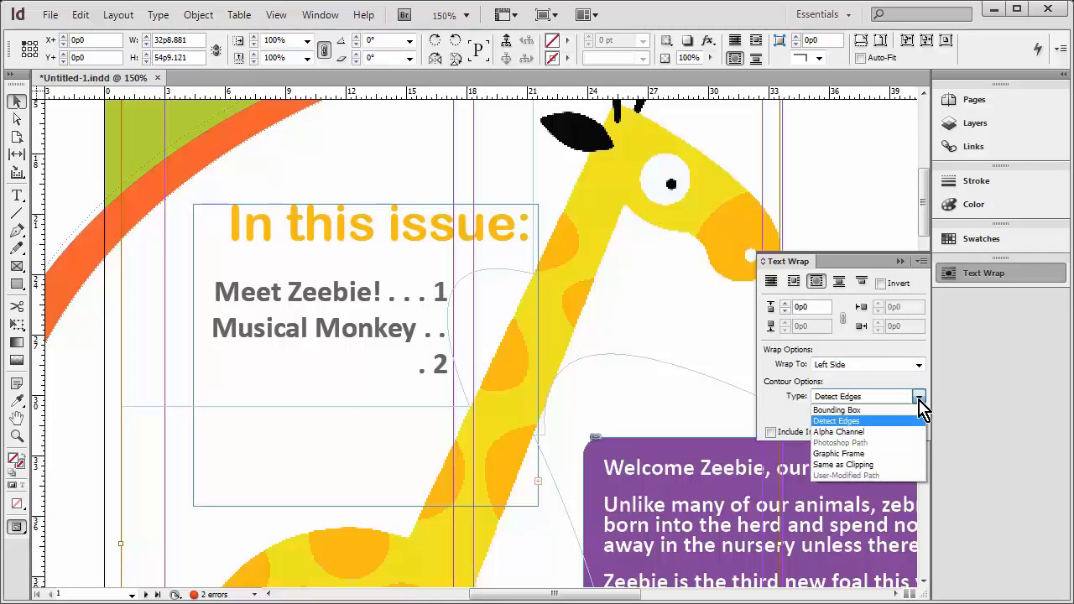
pyautogui.click(839, 432)
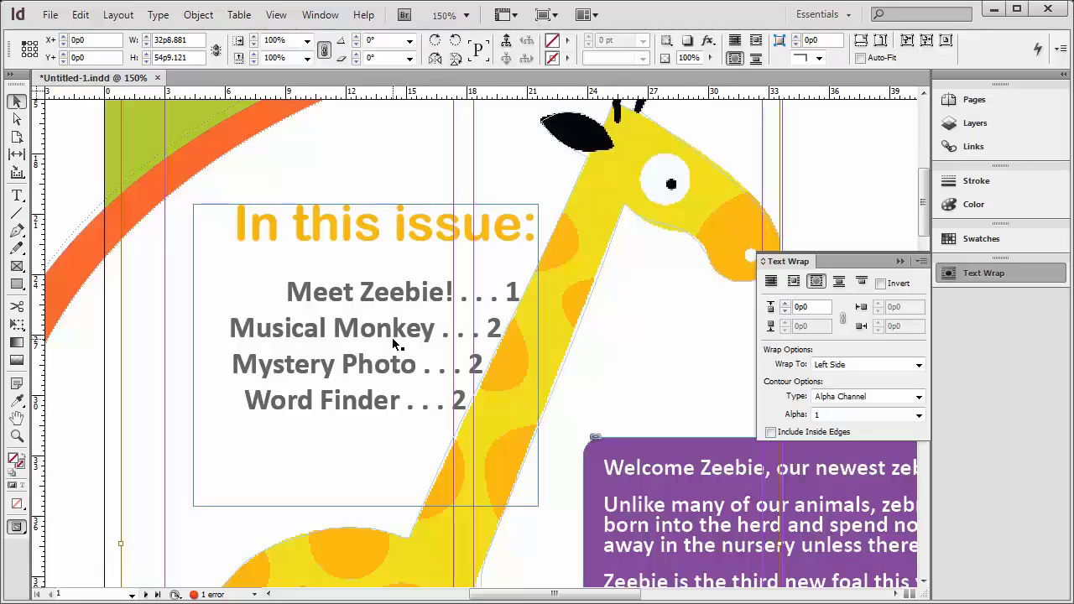
# - Set the giraffe's text wrap offset to 0p4 and deselect everything
pyautogui.click(784, 304)
pyautogui.click(784, 304)
pyautogui.click(785, 304)
pyautogui.click(785, 304)
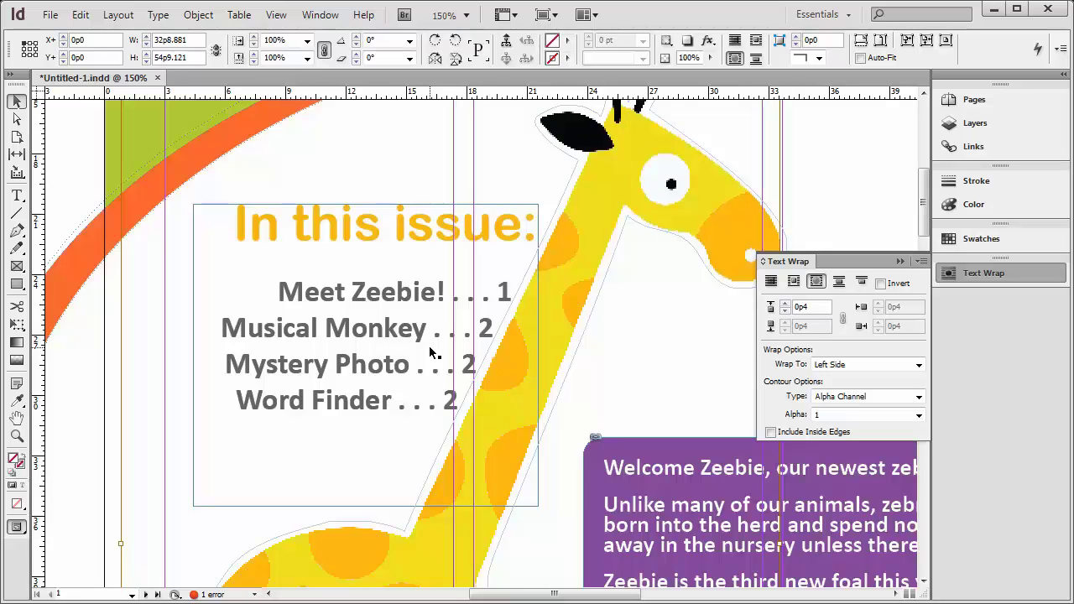
pyautogui.hotkey('ctrl', 'shift', 'a')
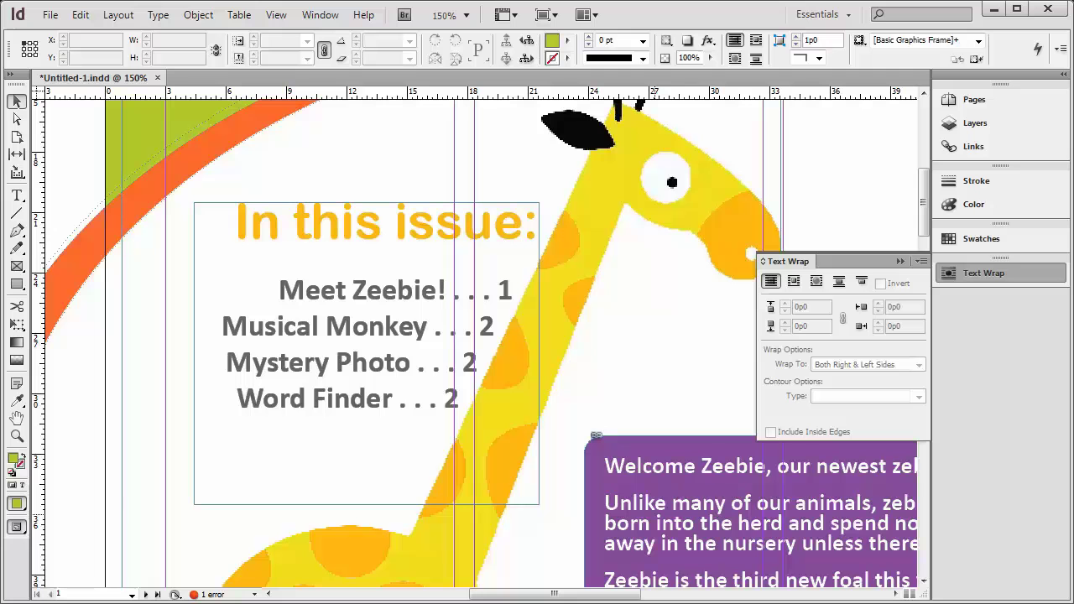
# - Place the image Eddie Monkey.psd on the empty pasteboard beside page 2
pyautogui.click(146, 596)
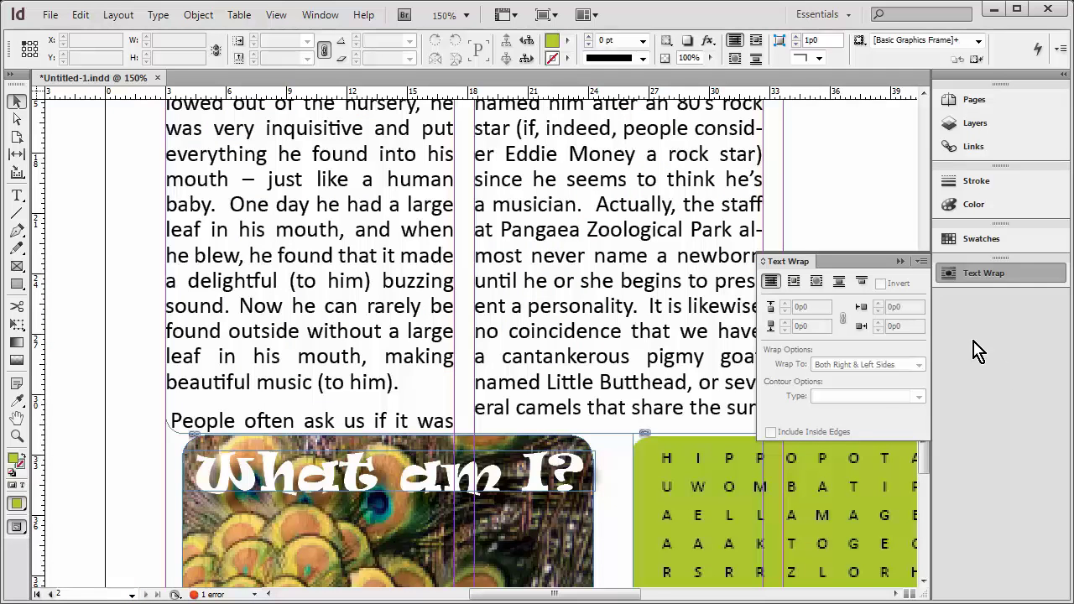
pyautogui.click(902, 263)
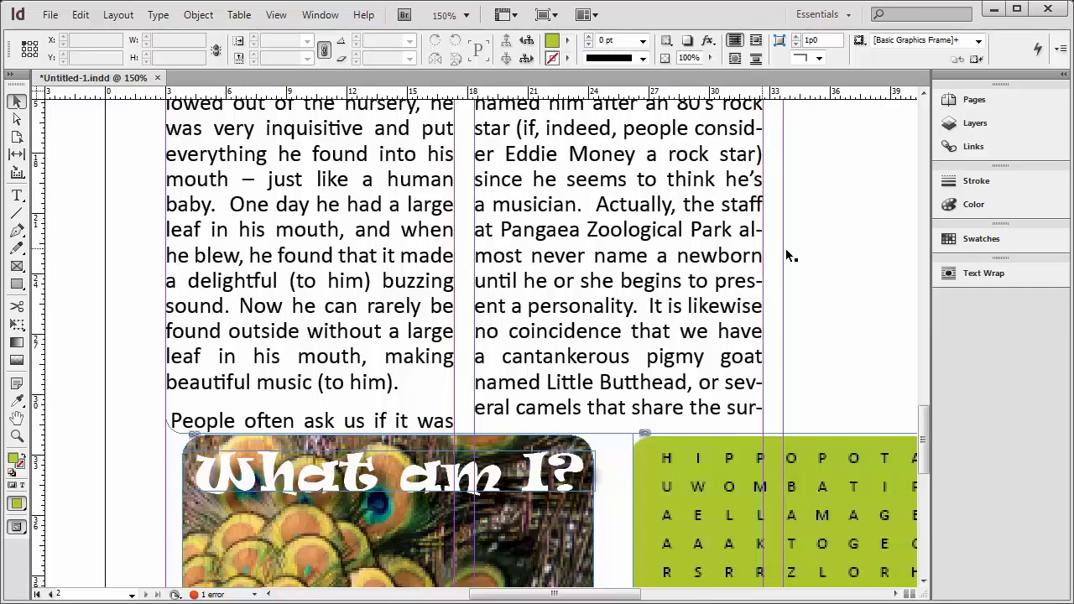
pyautogui.scroll(2, 796, 248)
pyautogui.scroll(1, 796, 248)
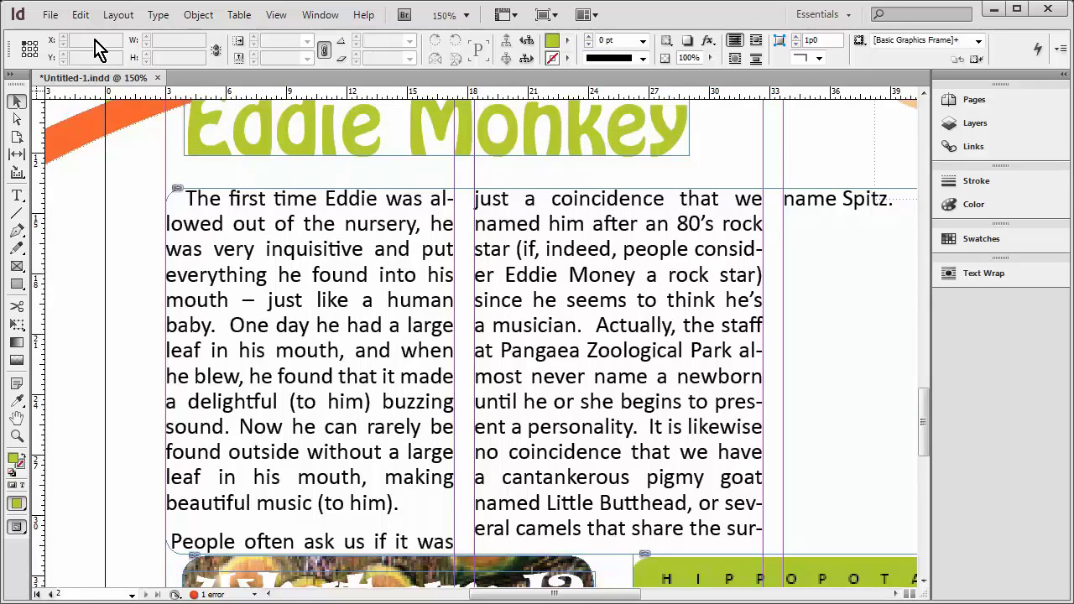
pyautogui.click(49, 16)
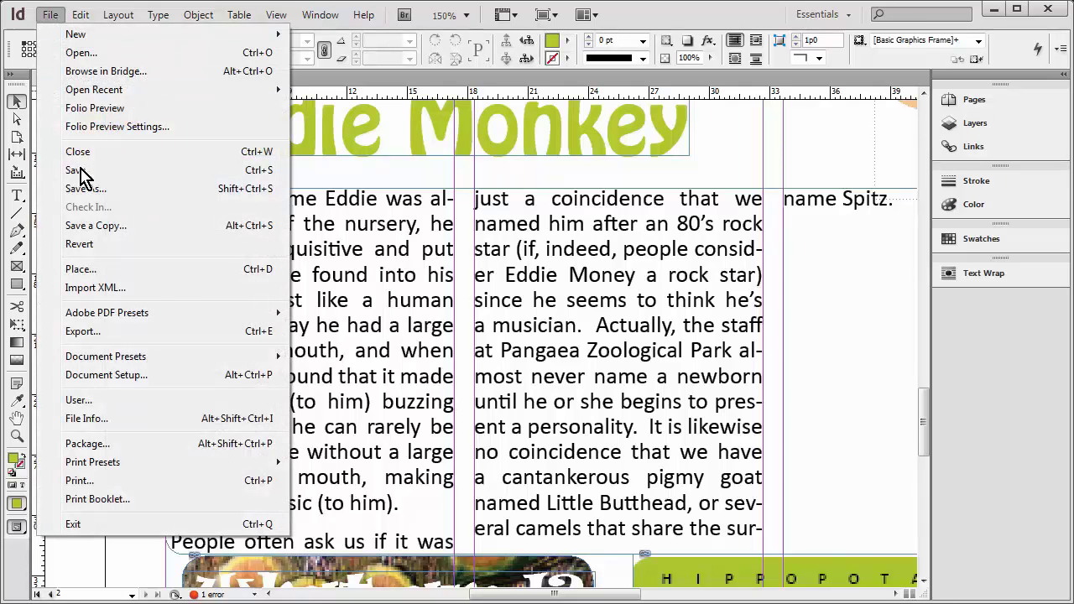
pyautogui.click(83, 269)
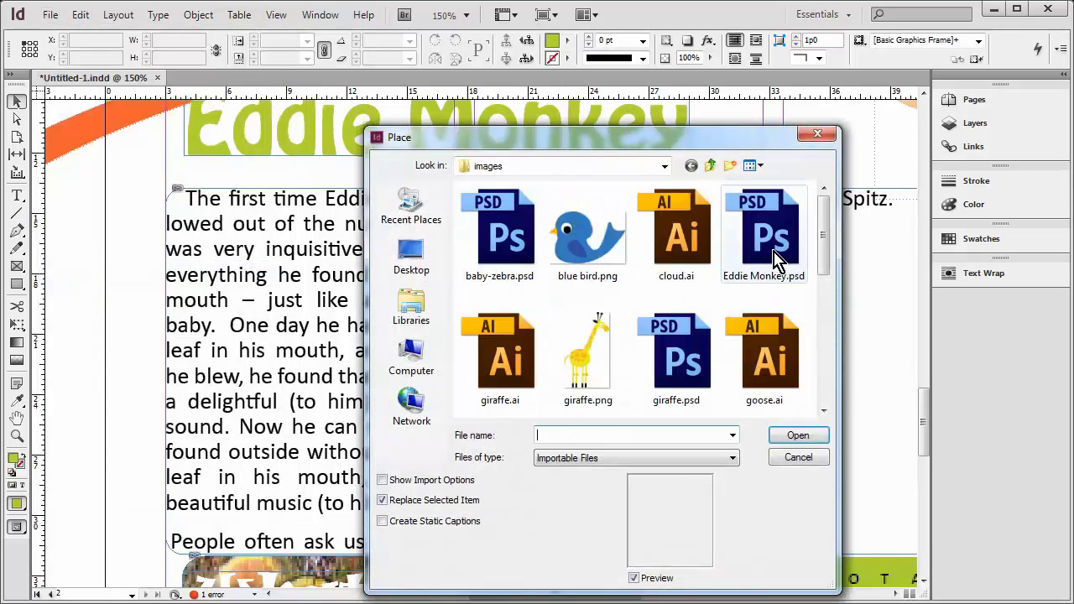
pyautogui.click(757, 240)
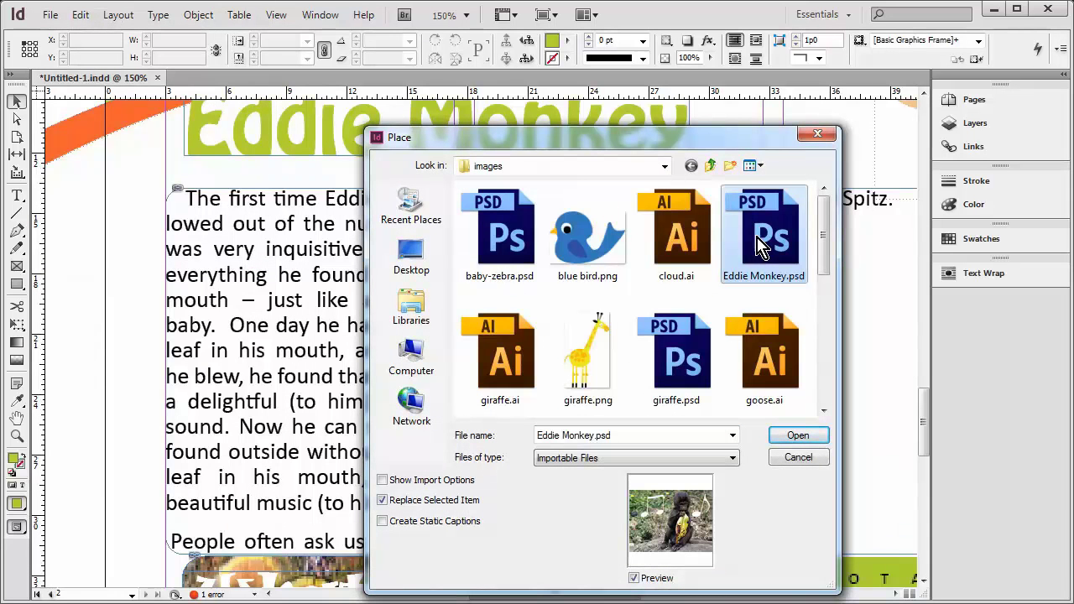
pyautogui.click(797, 439)
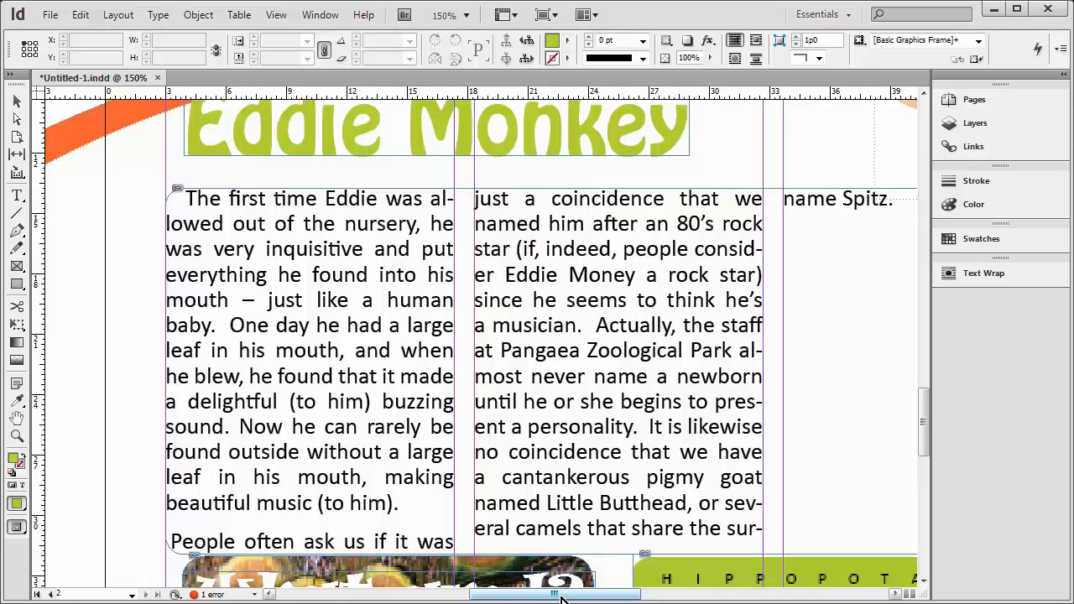
pyautogui.moveTo(560, 598); pyautogui.dragTo(535, 597)
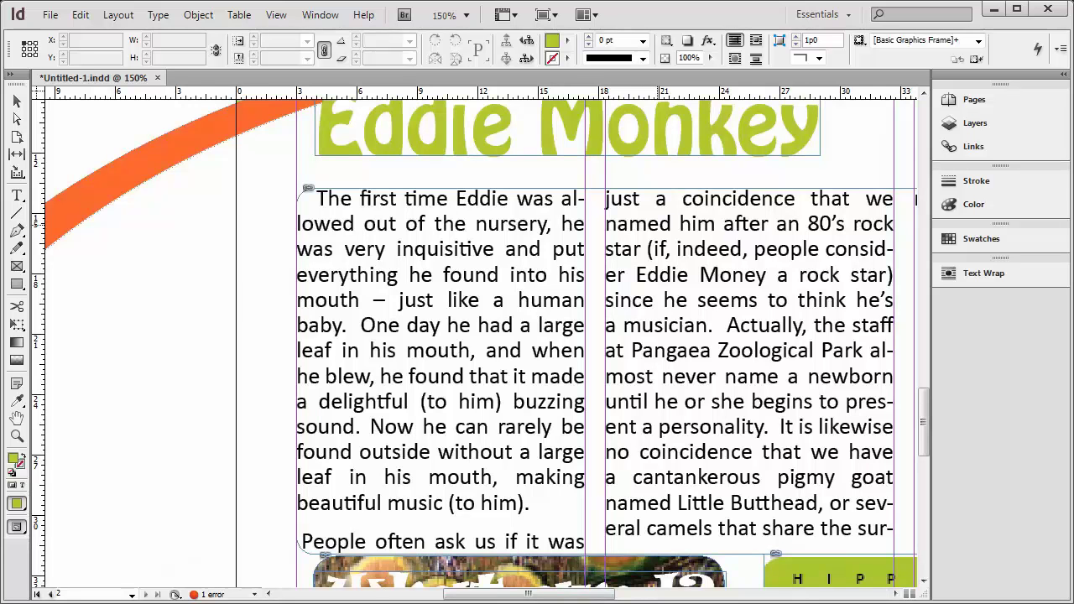
pyautogui.moveTo(568, 598); pyautogui.dragTo(435, 597)
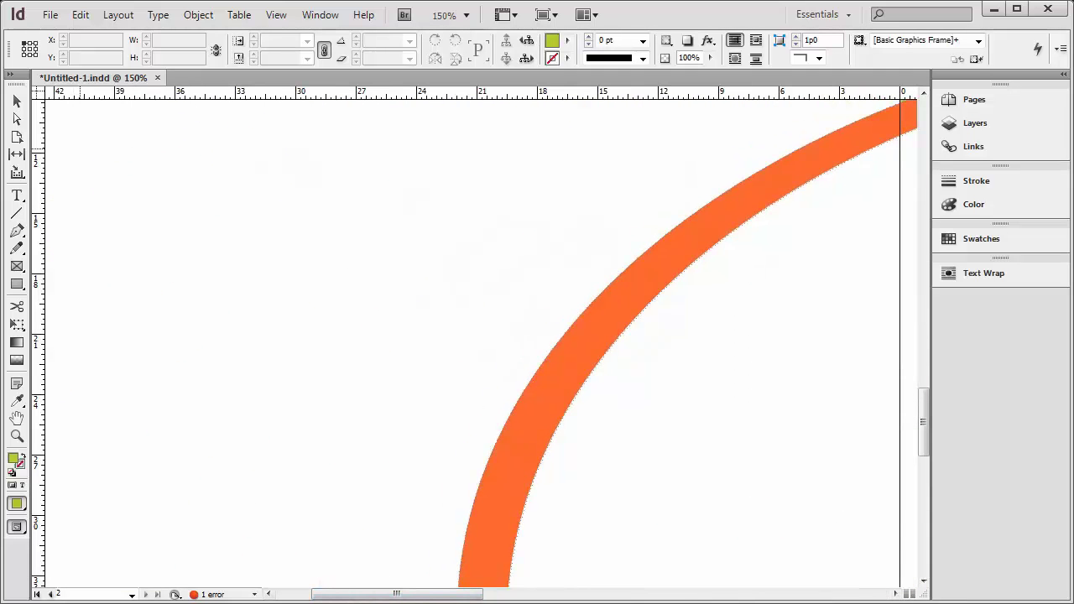
pyautogui.click(81, 149)
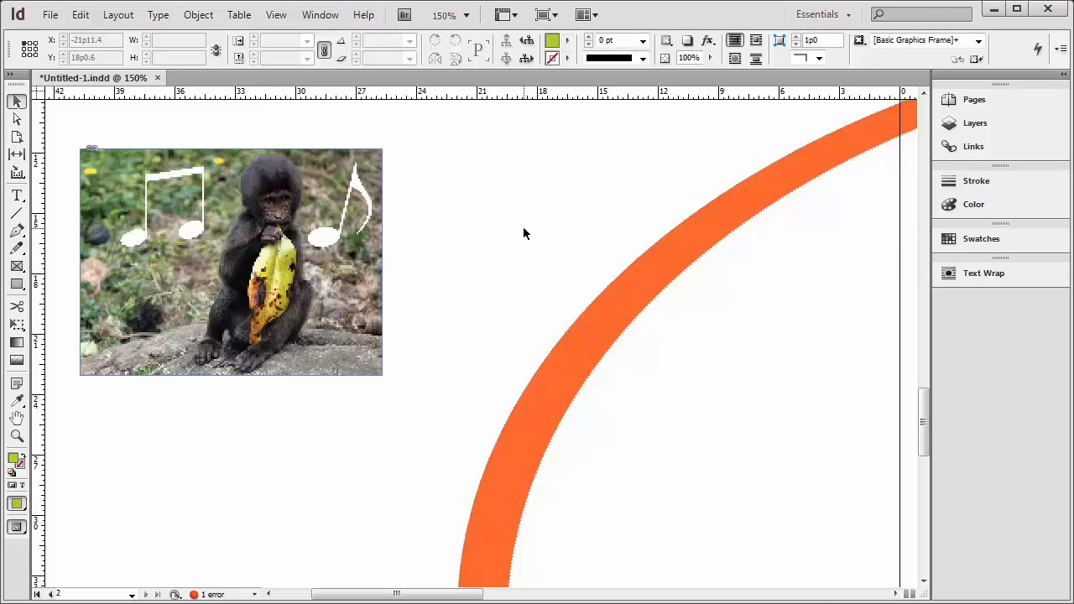
# - Move the monkey photo into the article's middle column, over the start of its text, at about X 17p11, Y 12p10
pyautogui.hotkey('ctrl', '0')
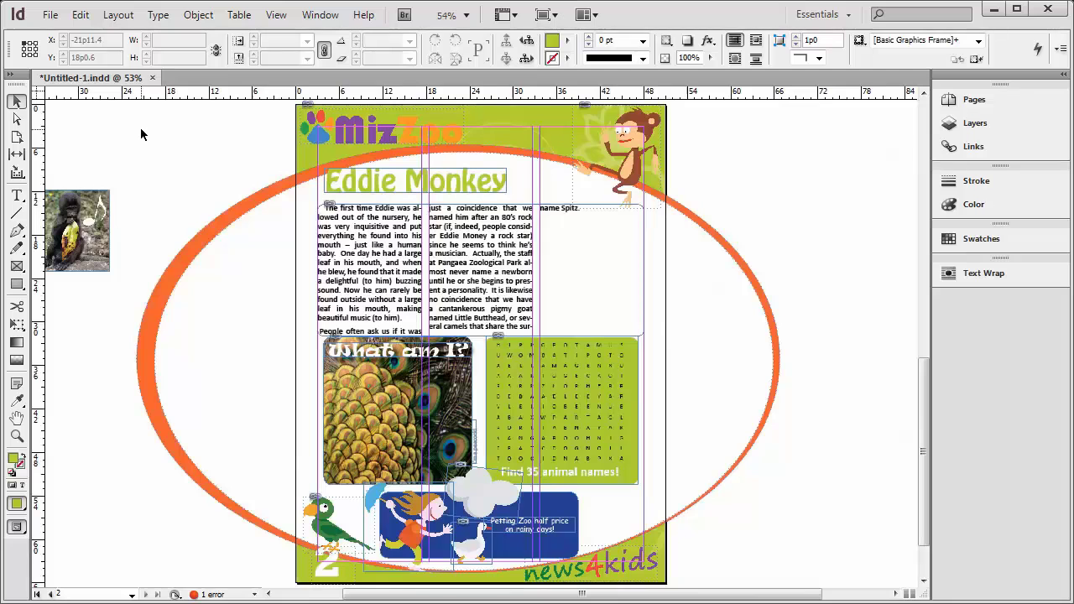
pyautogui.click(80, 209)
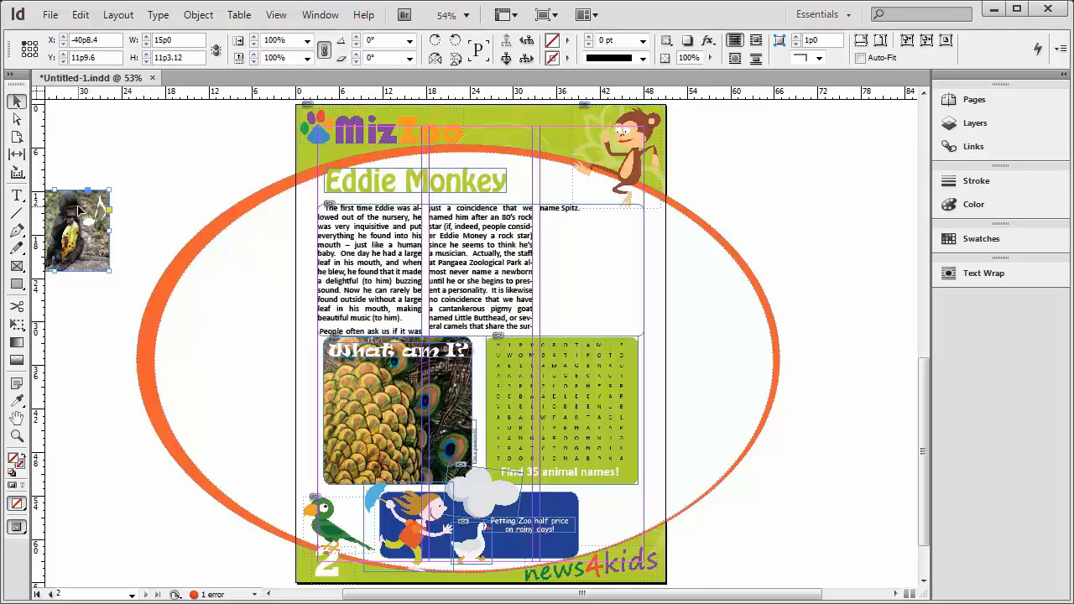
pyautogui.click(134, 214)
pyautogui.moveTo(537, 288); pyautogui.dragTo(542, 280)
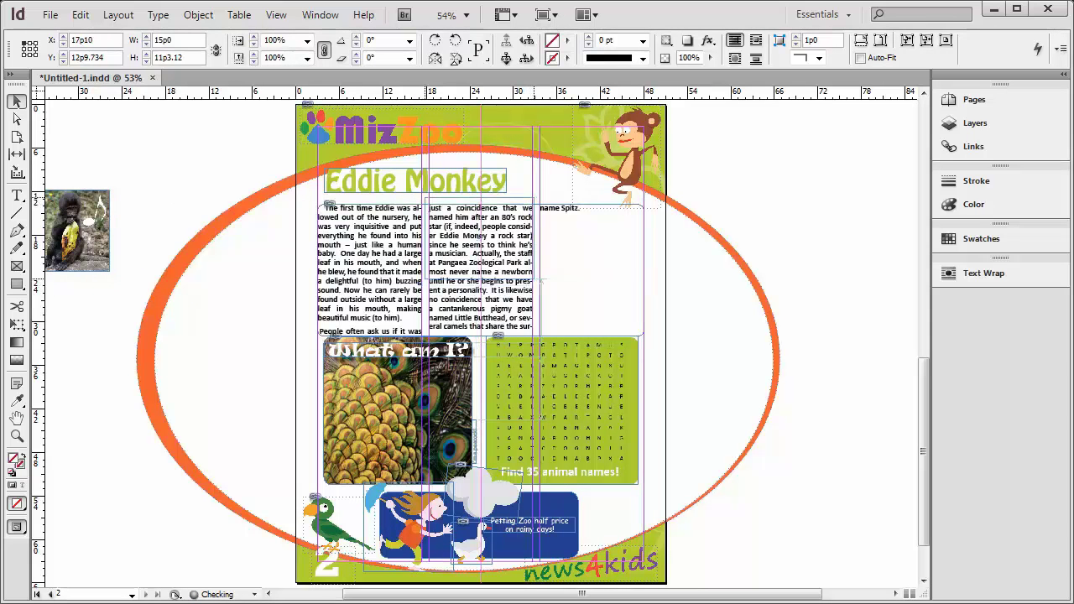
pyautogui.press('Right')
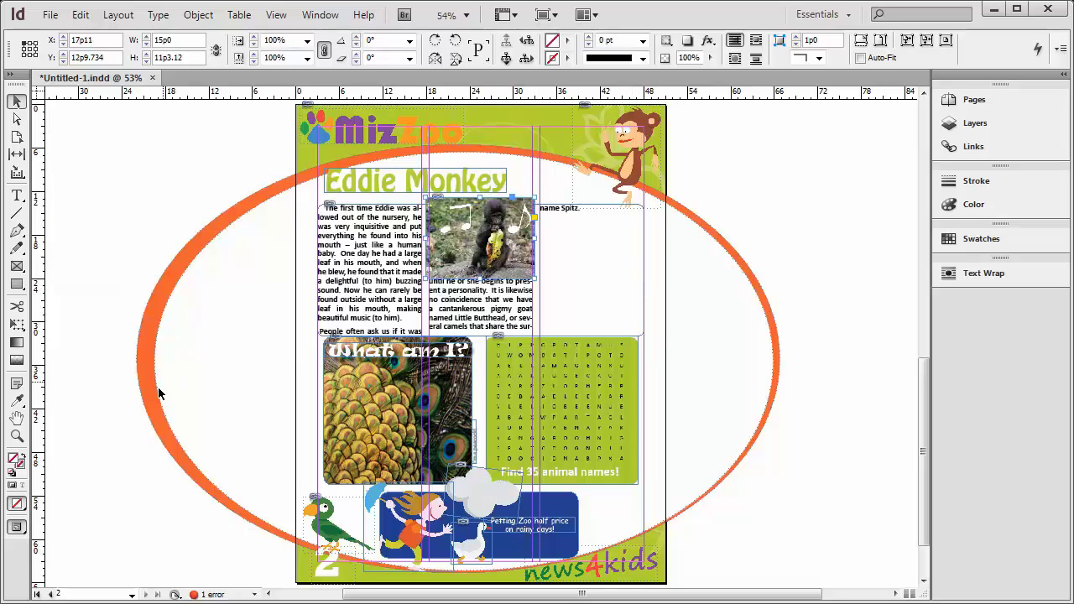
# - Wrap the article text around the monkey photo's object shape, with the contour type Same as Clipping
pyautogui.click(16, 436)
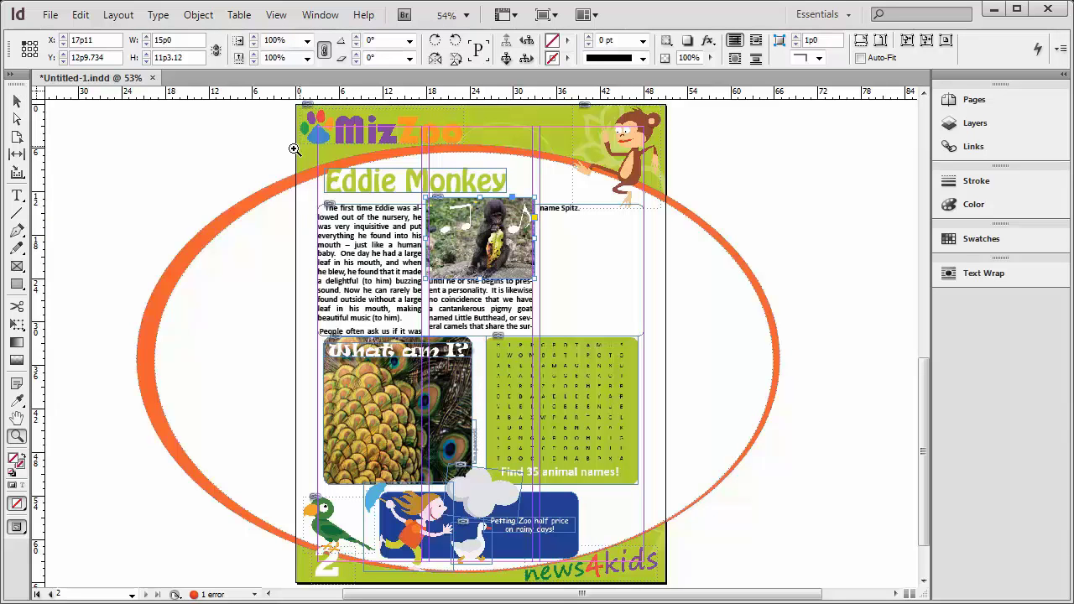
pyautogui.moveTo(291, 154); pyautogui.dragTo(695, 369)
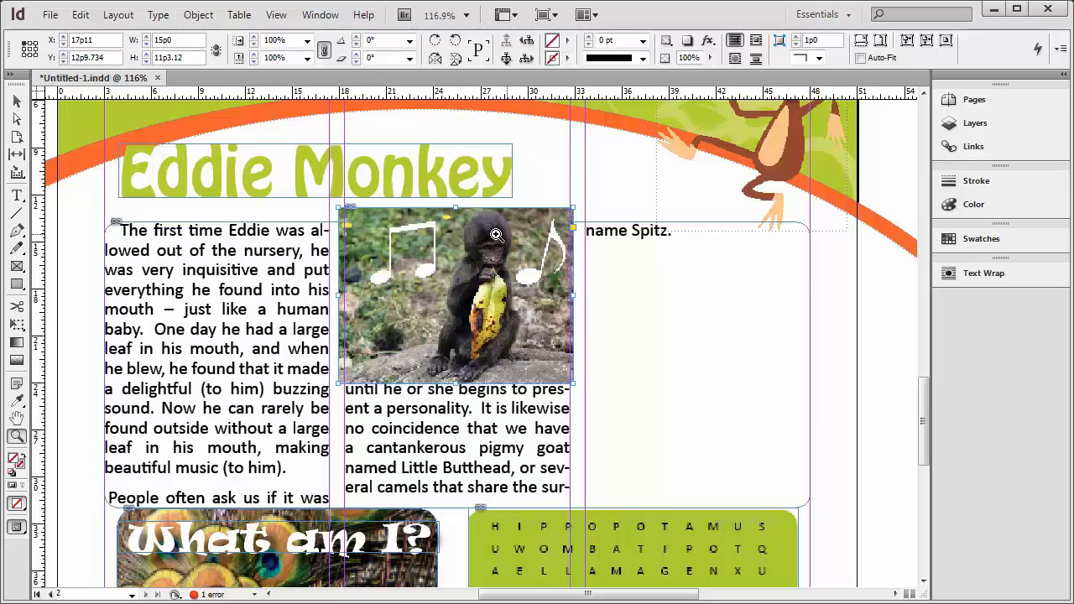
pyautogui.click(983, 274)
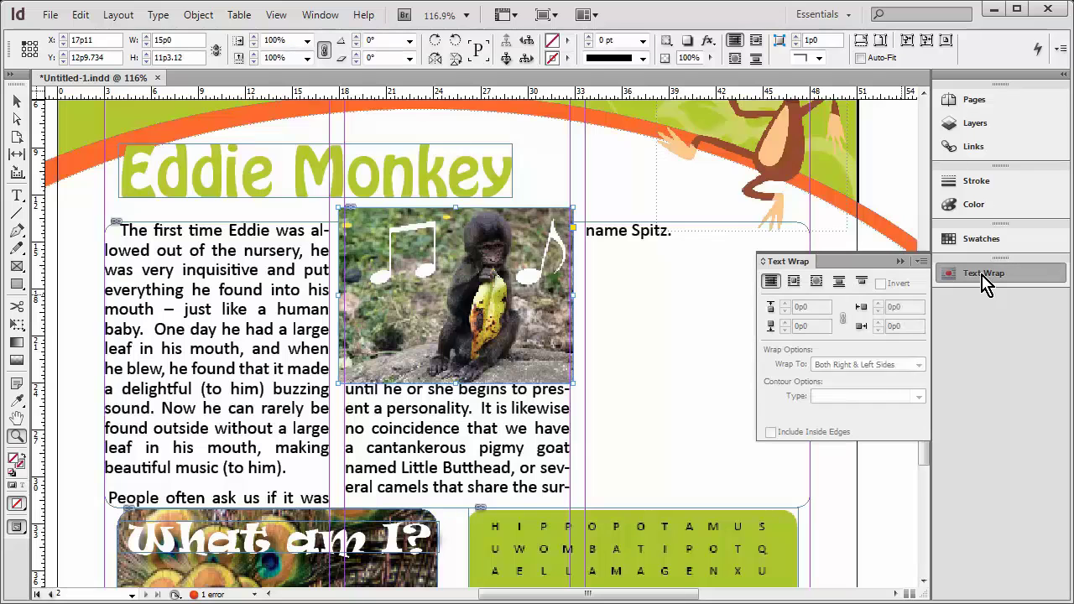
pyautogui.click(816, 282)
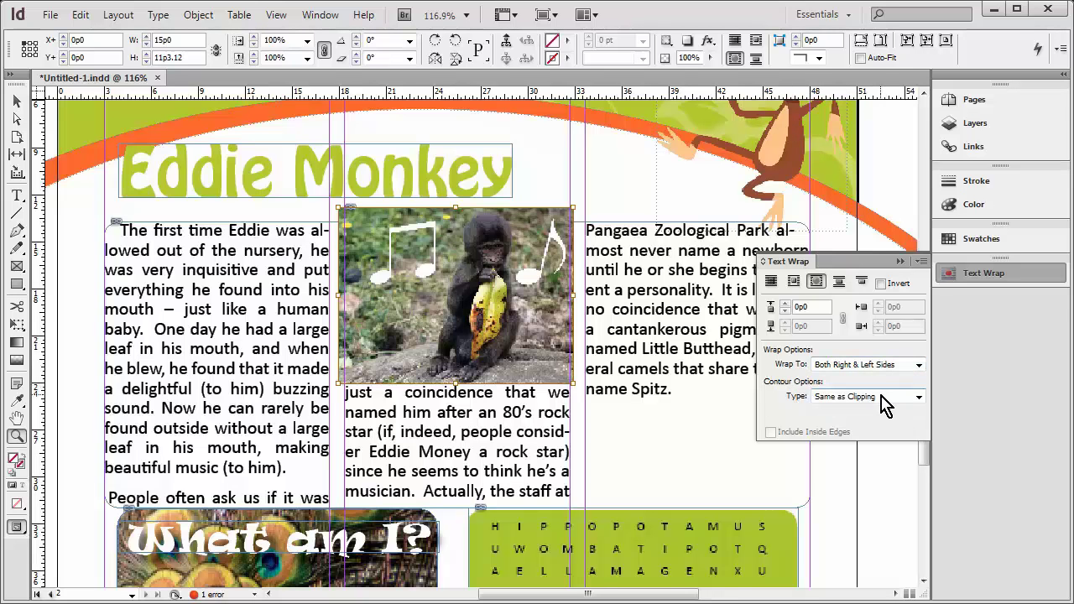
pyautogui.click(900, 261)
# - Shorten the three-column article text frame from its bottom edge to a height of 17p0
pyautogui.click(16, 102)
pyautogui.click(166, 232)
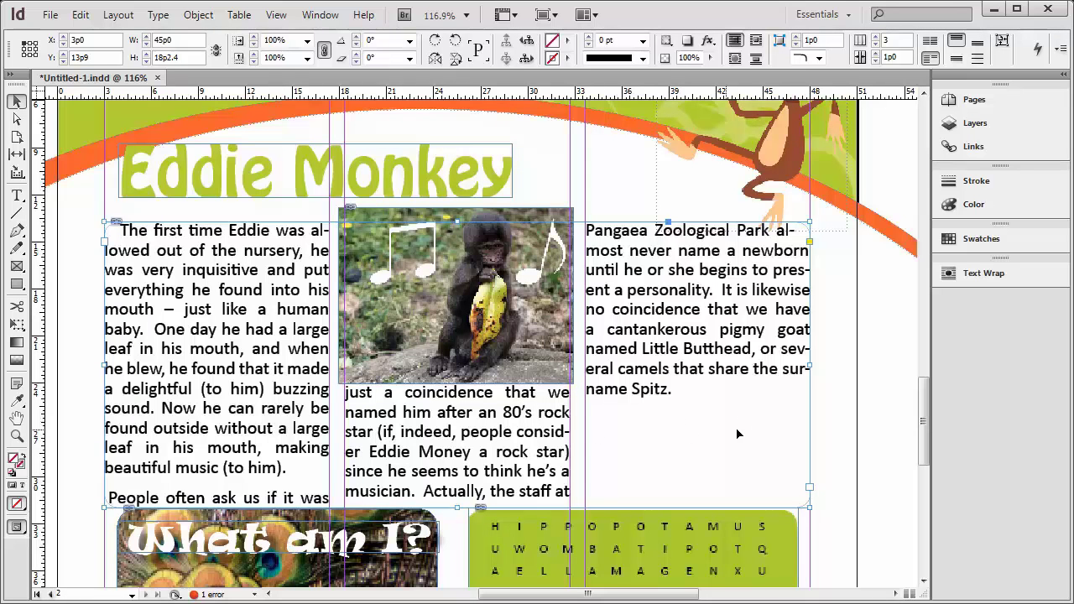
pyautogui.moveTo(457, 507)
pyautogui.mouseDown()
pyautogui.moveTo(459, 471)
pyautogui.moveTo(459, 489)
pyautogui.mouseUp()
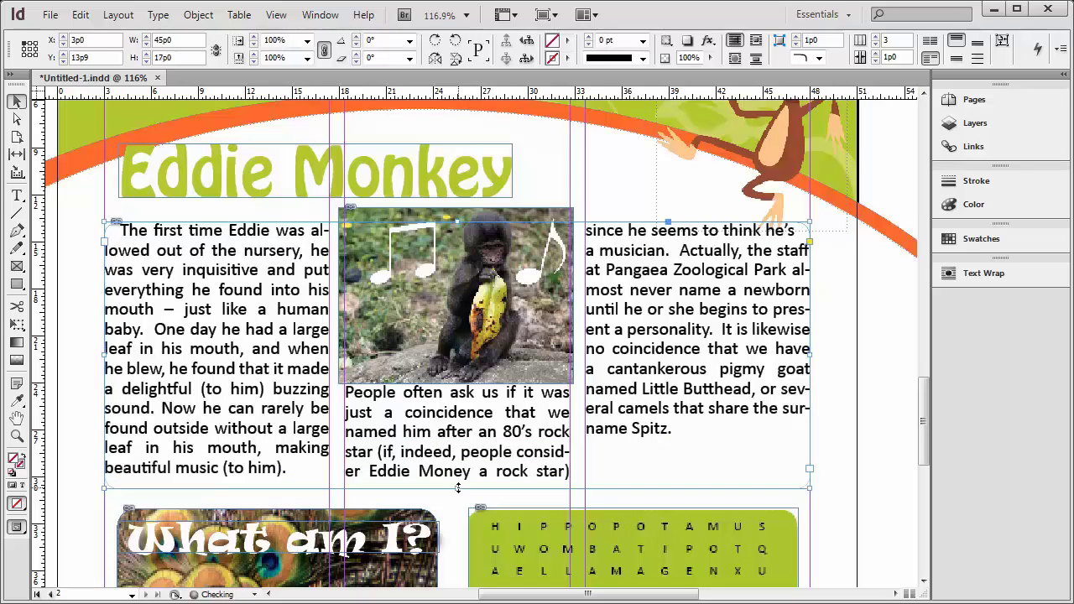
# - Turn on Balance Columns in the text frame options of the three-column Eddie Monkey article
pyautogui.rightClick(642, 329)
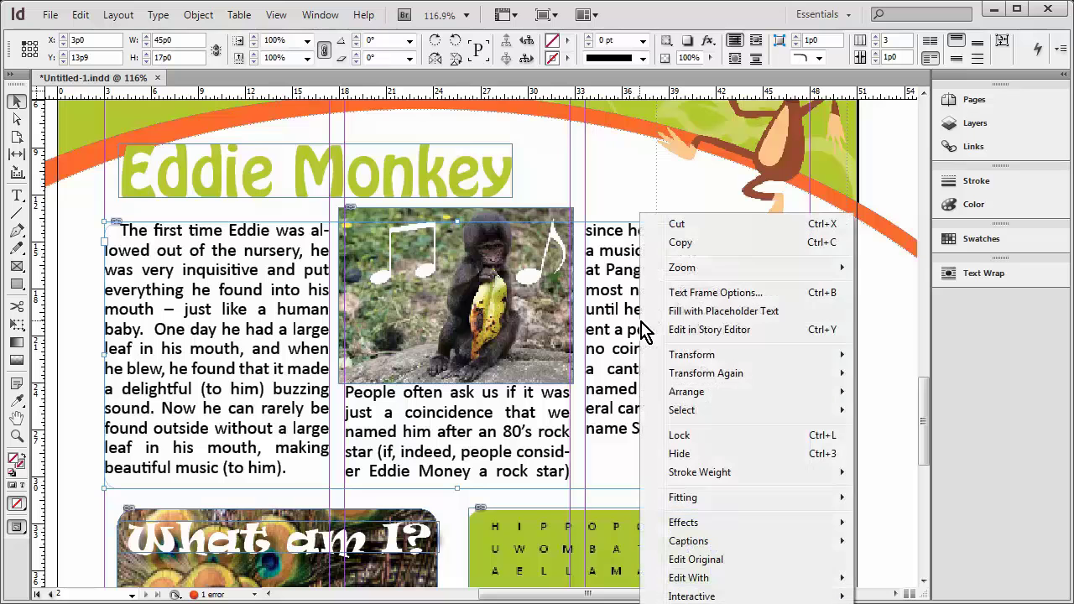
pyautogui.click(703, 292)
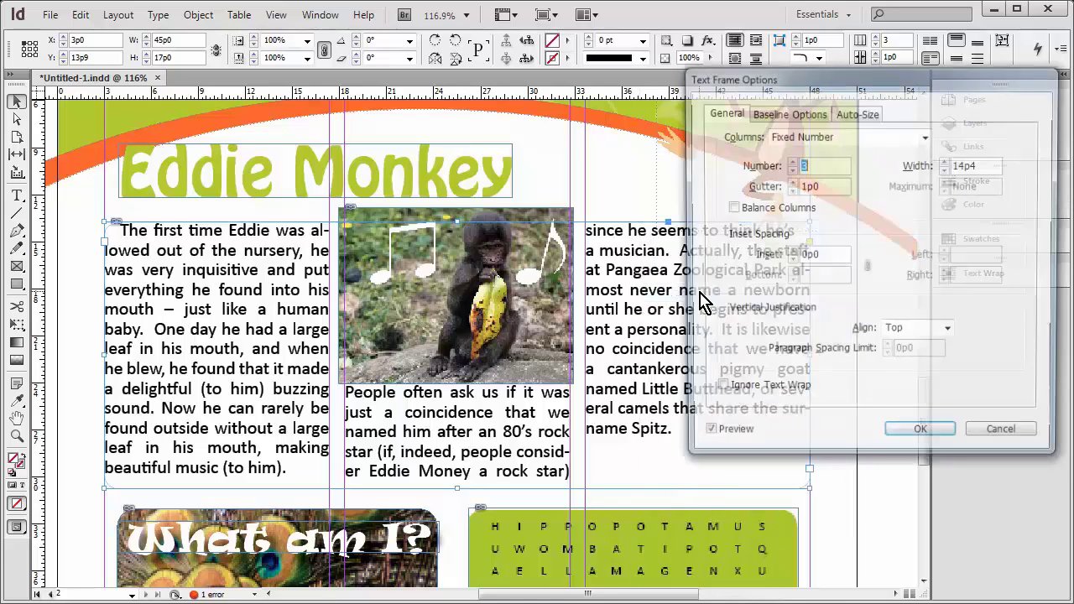
pyautogui.click(730, 208)
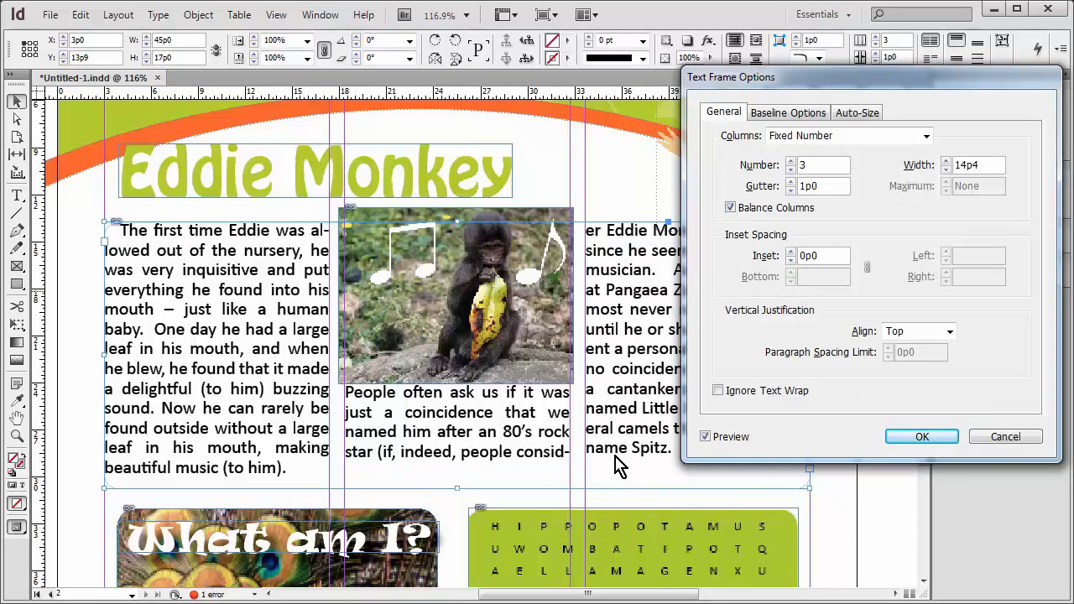
pyautogui.click(922, 442)
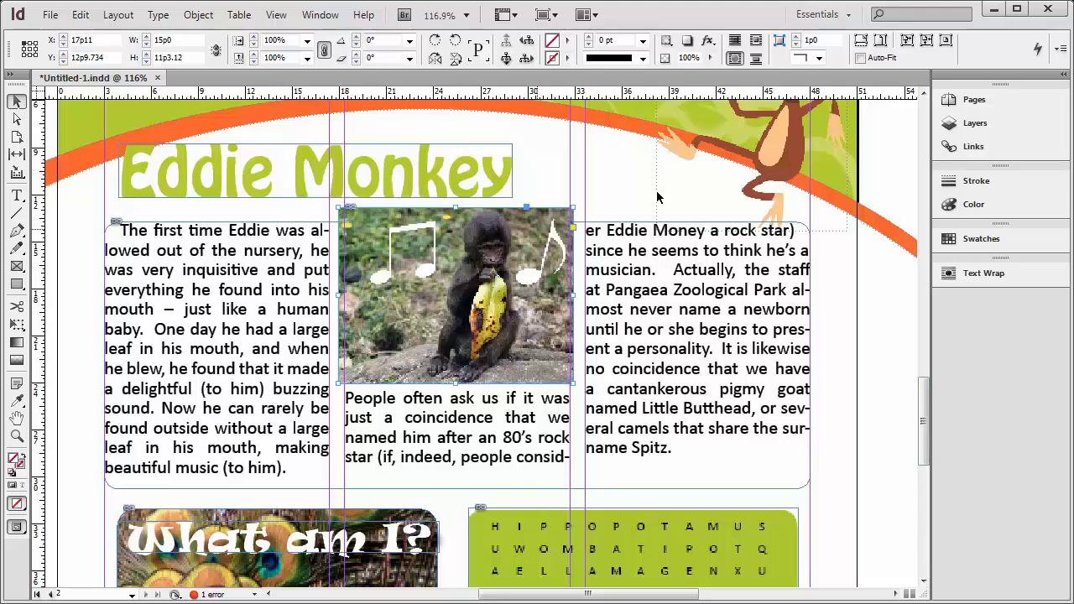
# - Give the monkey photo's frame the Rounded corner shape and deselect it
pyautogui.click(819, 58)
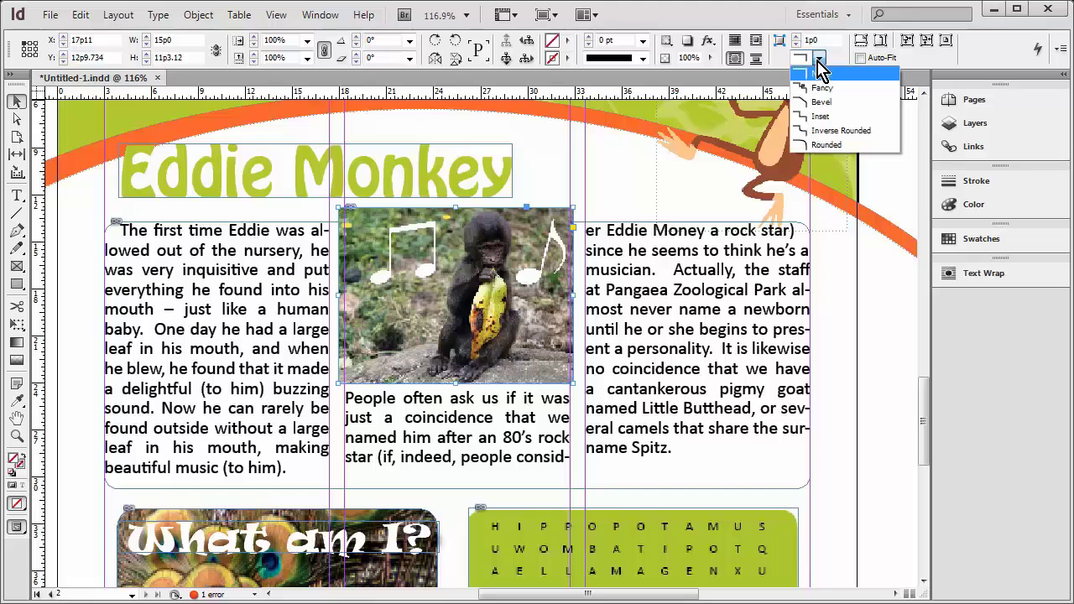
pyautogui.click(822, 145)
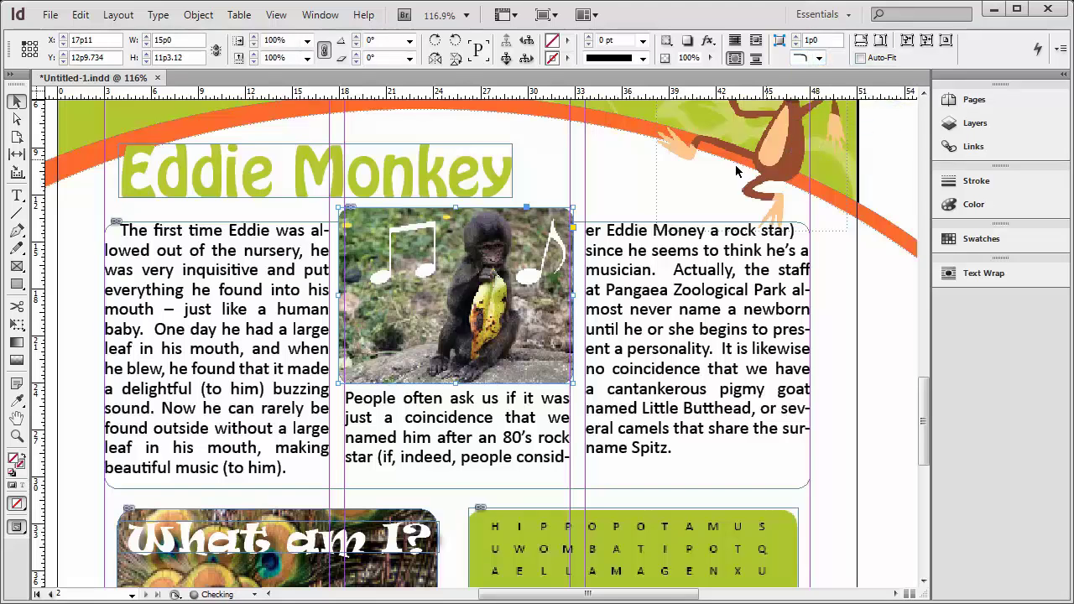
pyautogui.click(893, 178)
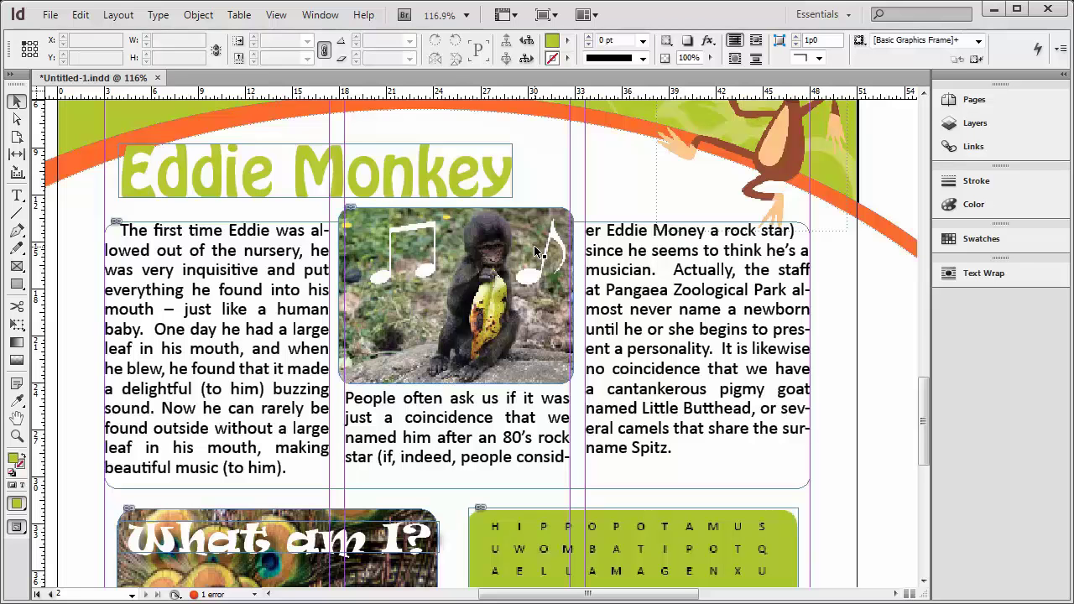
# - Fit page 2 in the window, preview it without guides and frame edges, and go to the previous page
pyautogui.hotkey('ctrl', '0')
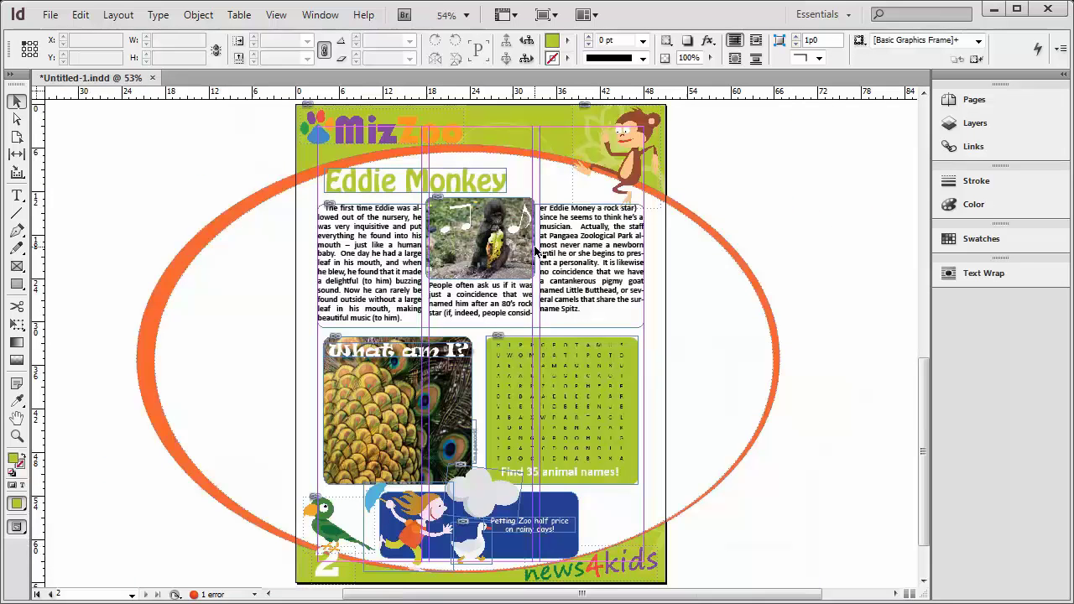
pyautogui.press('w')
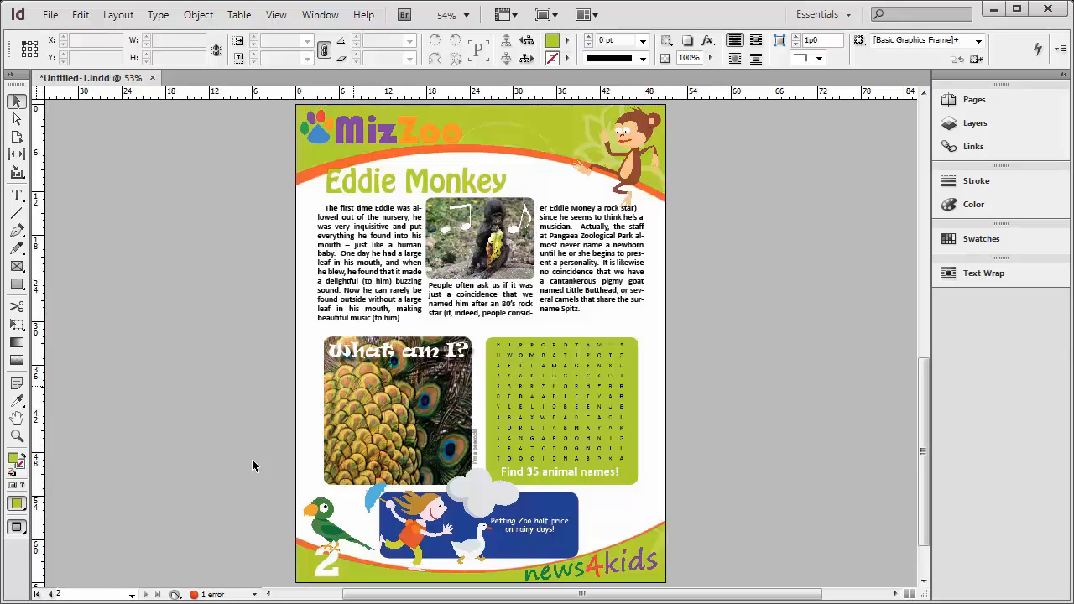
pyautogui.click(48, 595)
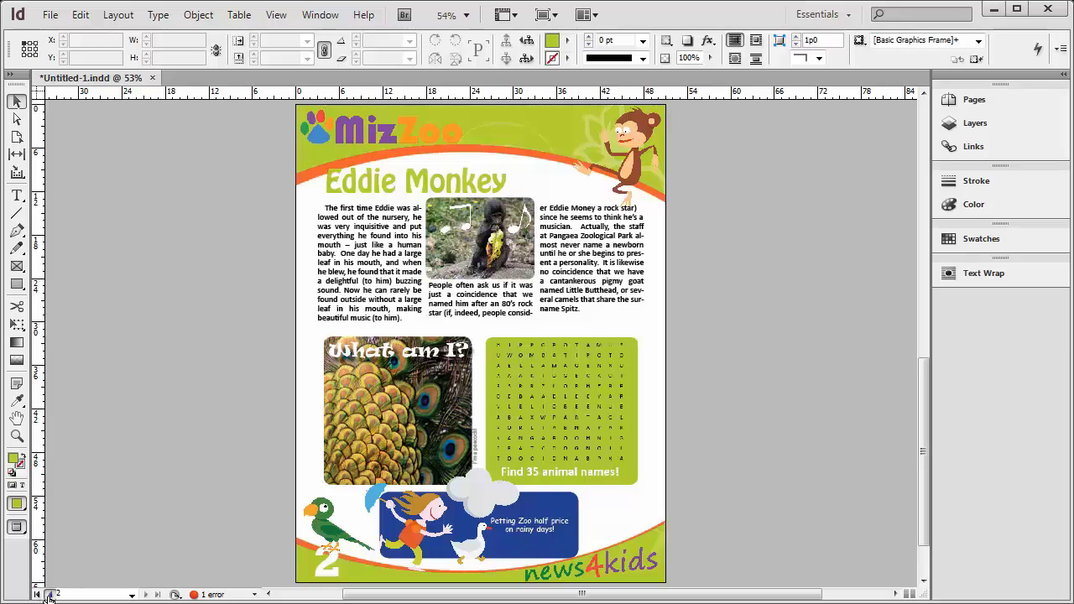